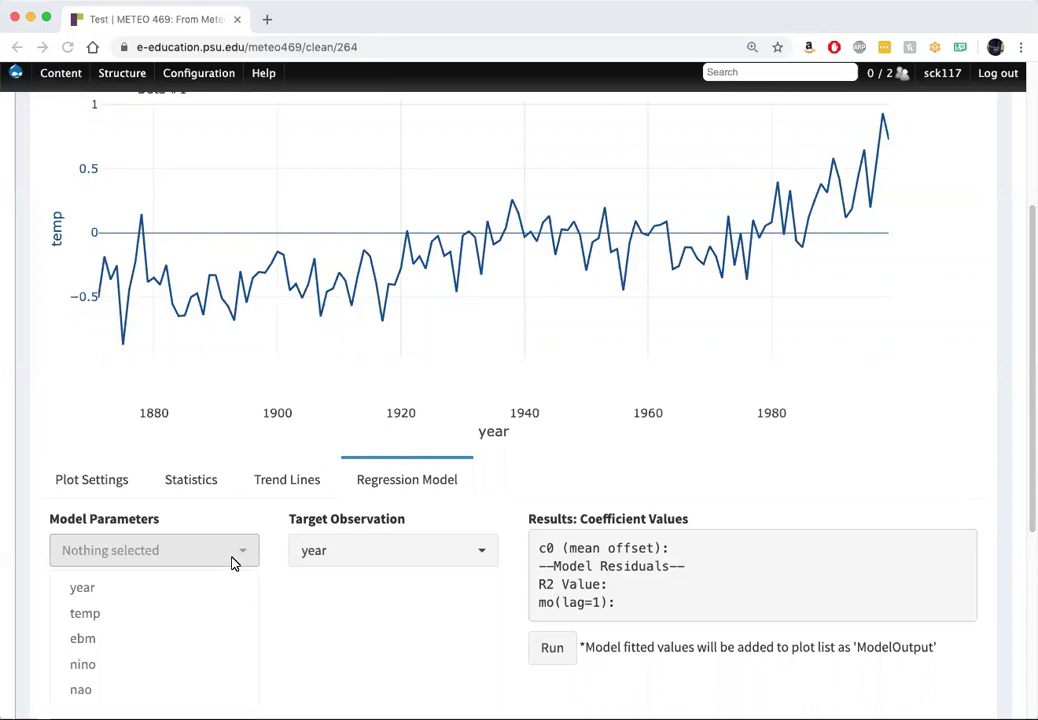
Step: Select ebm, nino and nao as model parameters and temp as the target observation
left_click(86, 642)
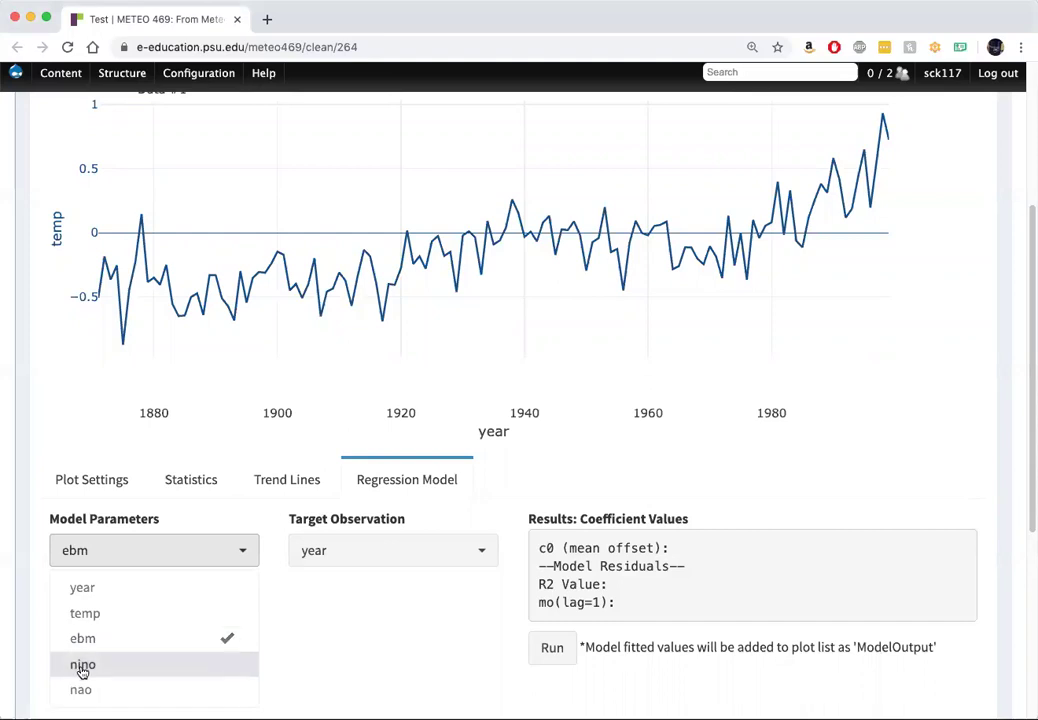
left_click(83, 670)
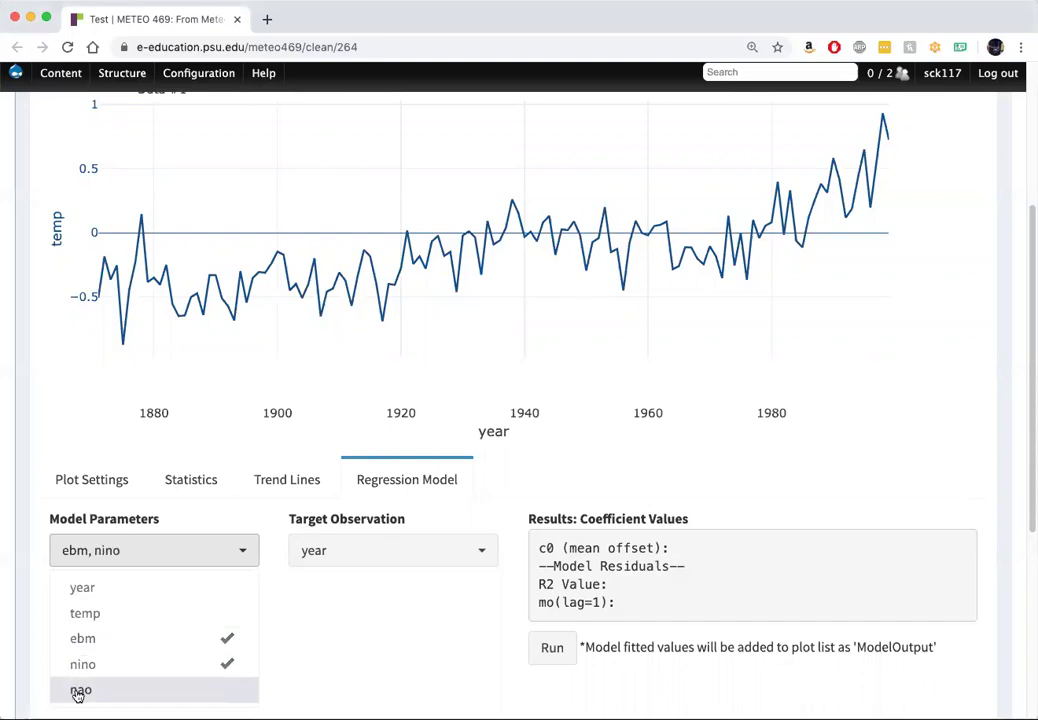
left_click(78, 692)
left_click(401, 552)
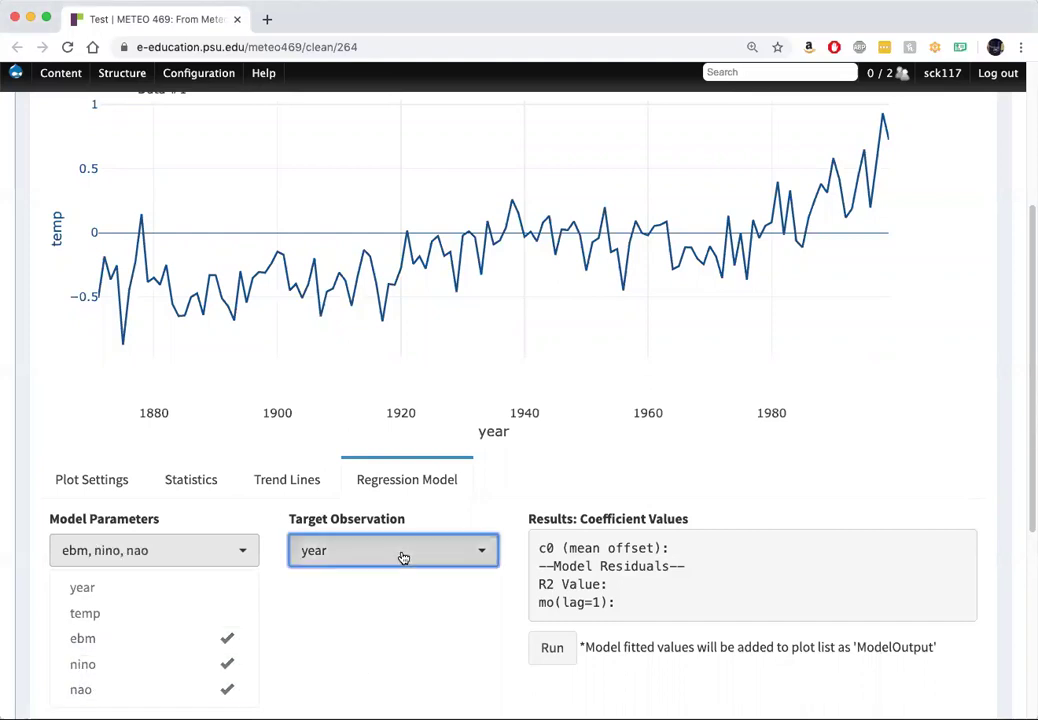
left_click(394, 592)
left_click(375, 558)
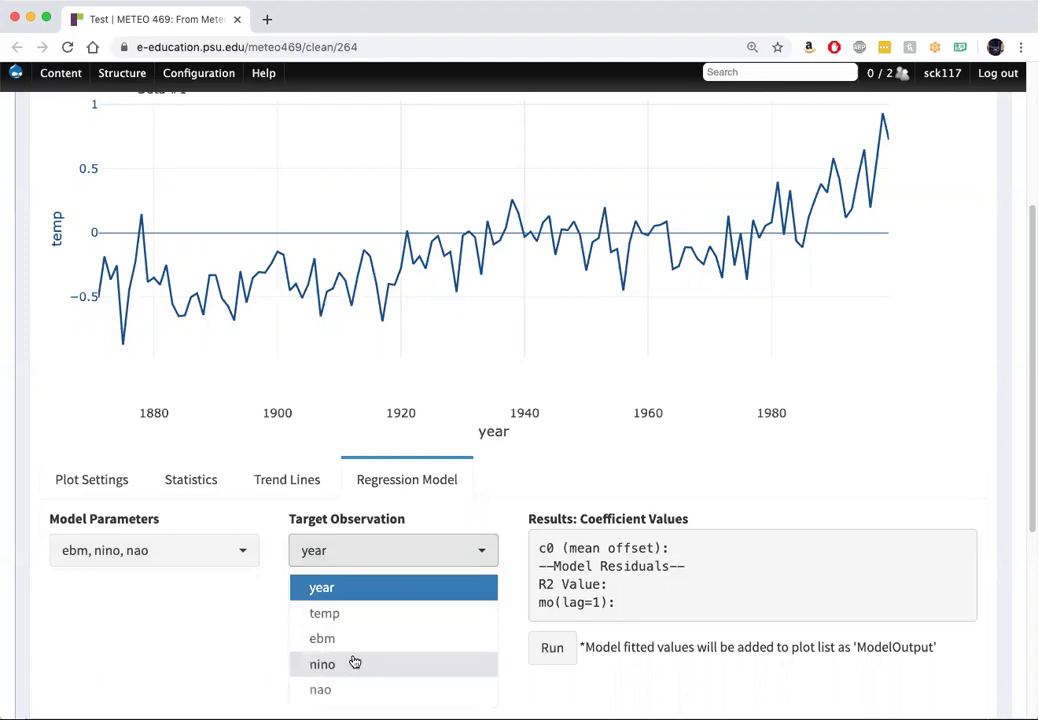
left_click(354, 616)
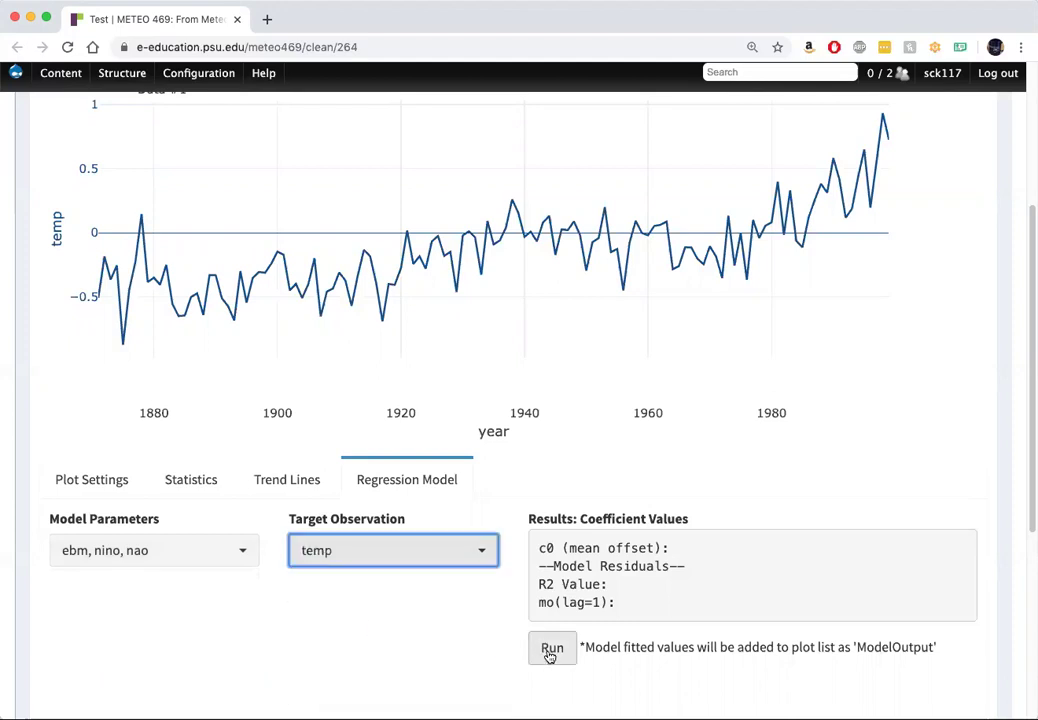
Step: Run the regression to get coefficients c0 −14.7244, c1 0.9564, c2 0.0711, c3 0.0563 and R2 0.798535
left_click(549, 652)
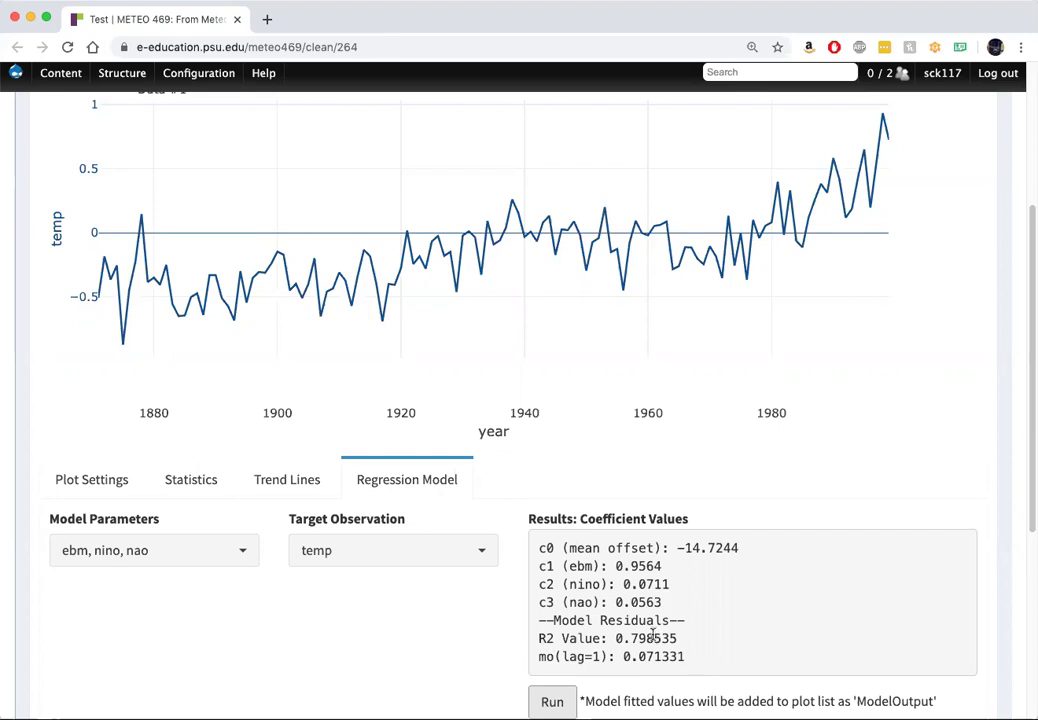
Step: In Plot Settings, make Plot #2 a line plot of ModelOutput against year
scroll(655, 635, "down", 2)
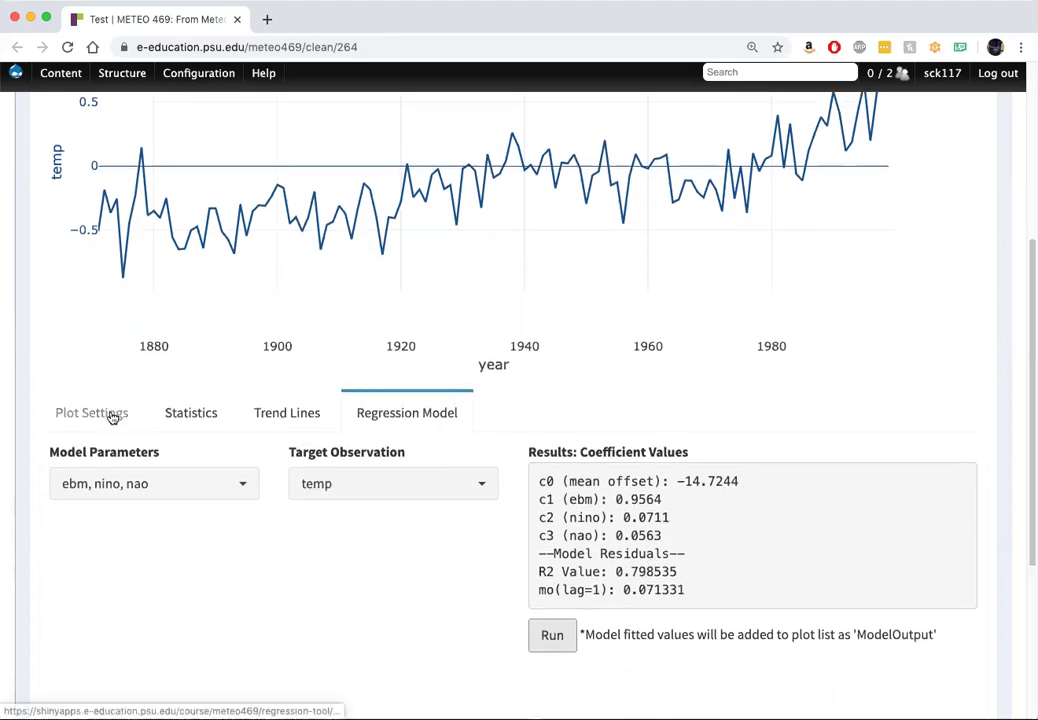
left_click(113, 418)
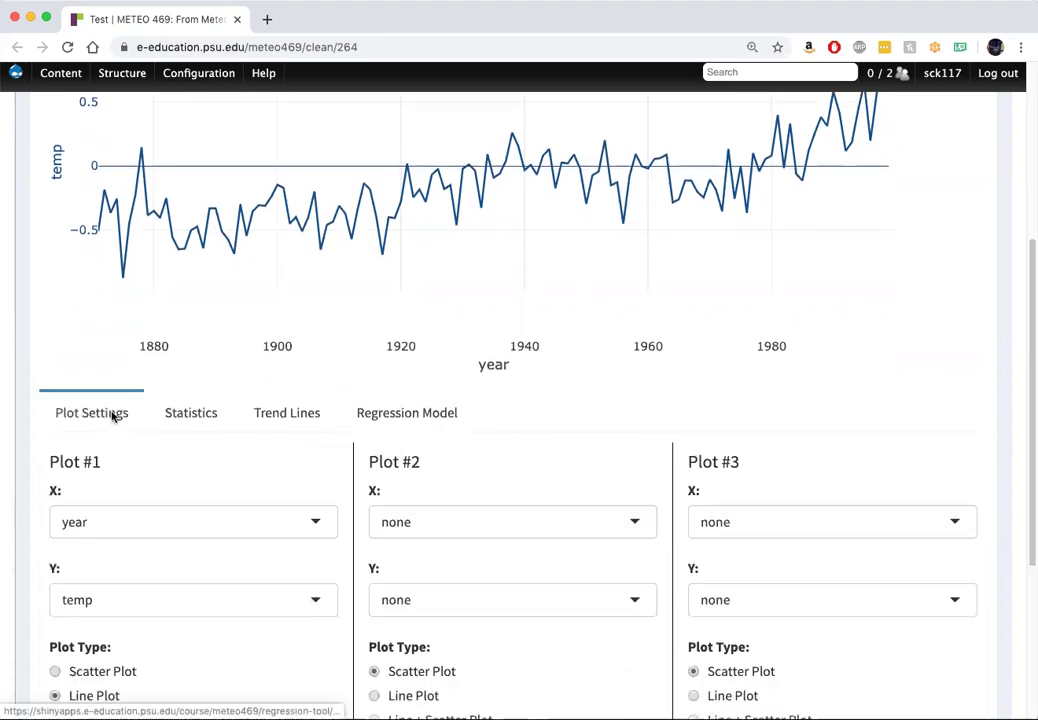
left_click(407, 526)
left_click(399, 587)
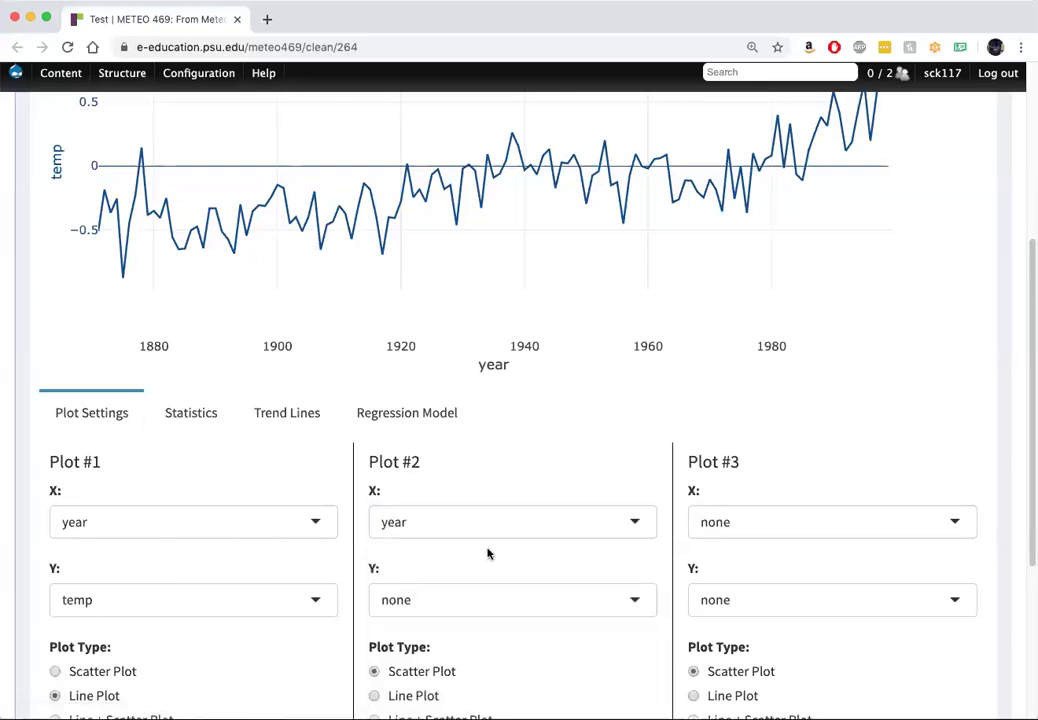
scroll(466, 581, "down", 1)
left_click(466, 572)
scroll(447, 524, "down", 5)
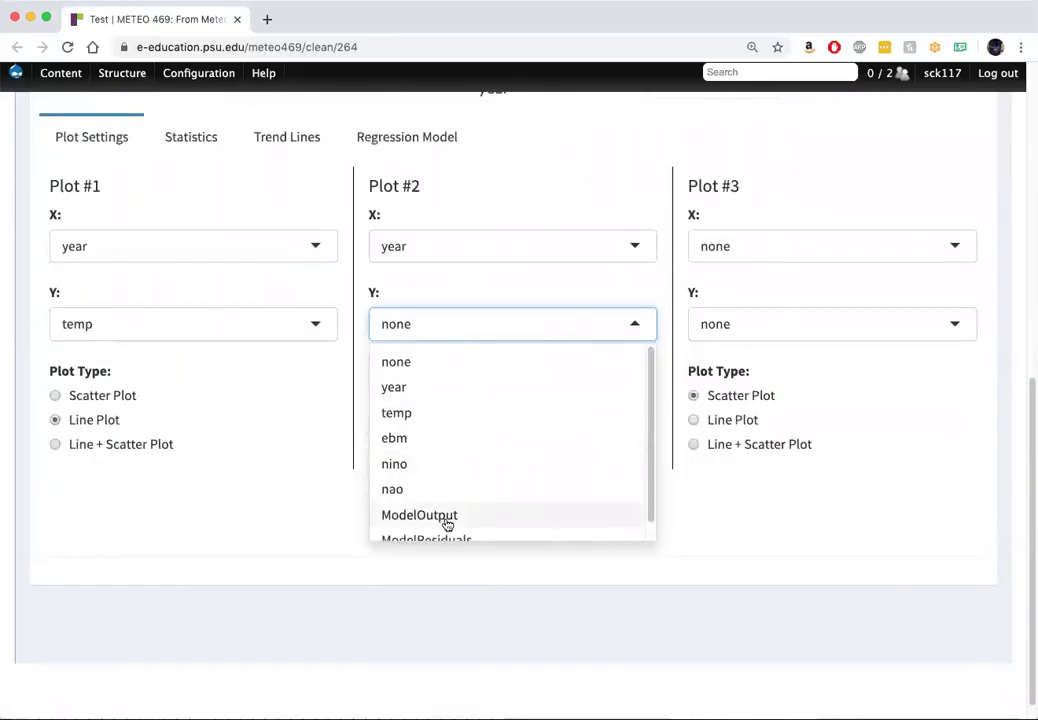
left_click(446, 520)
scroll(516, 350, "up", 10)
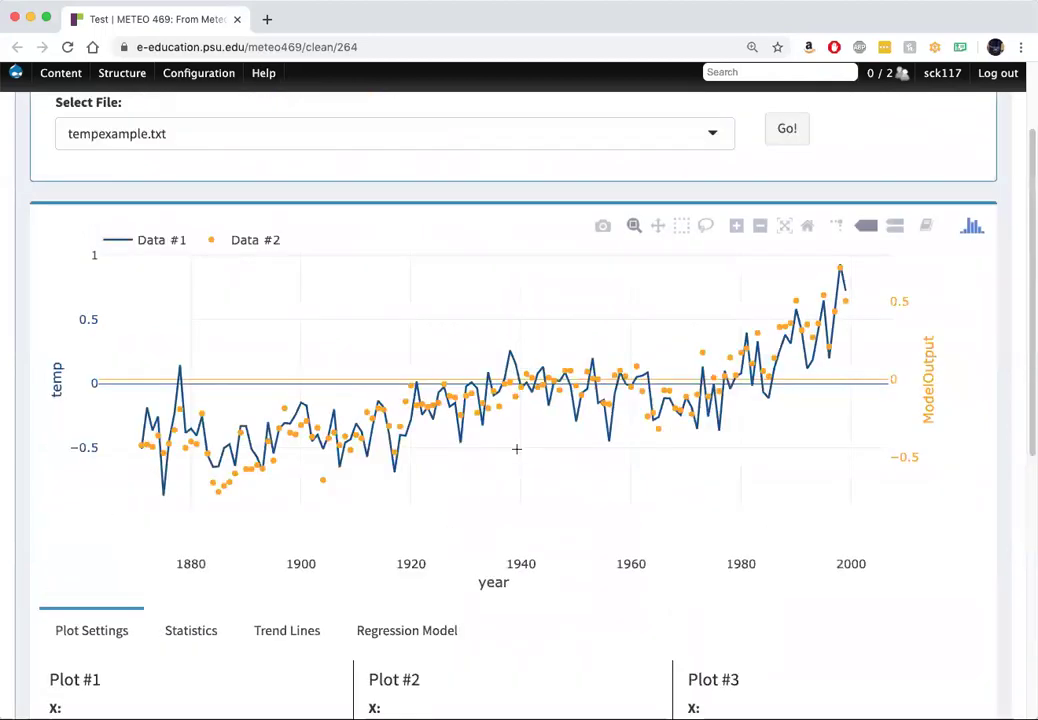
scroll(515, 450, "down", 3)
scroll(412, 596, "down", 4)
left_click(373, 599)
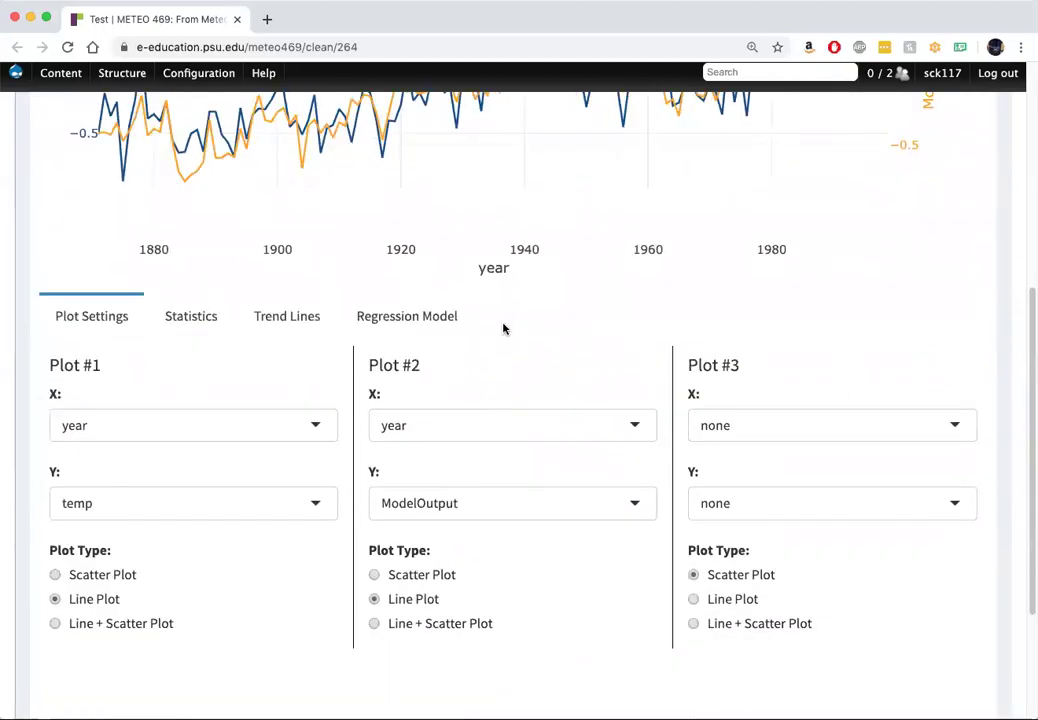
scroll(505, 333, "up", 1)
scroll(505, 333, "up", 5)
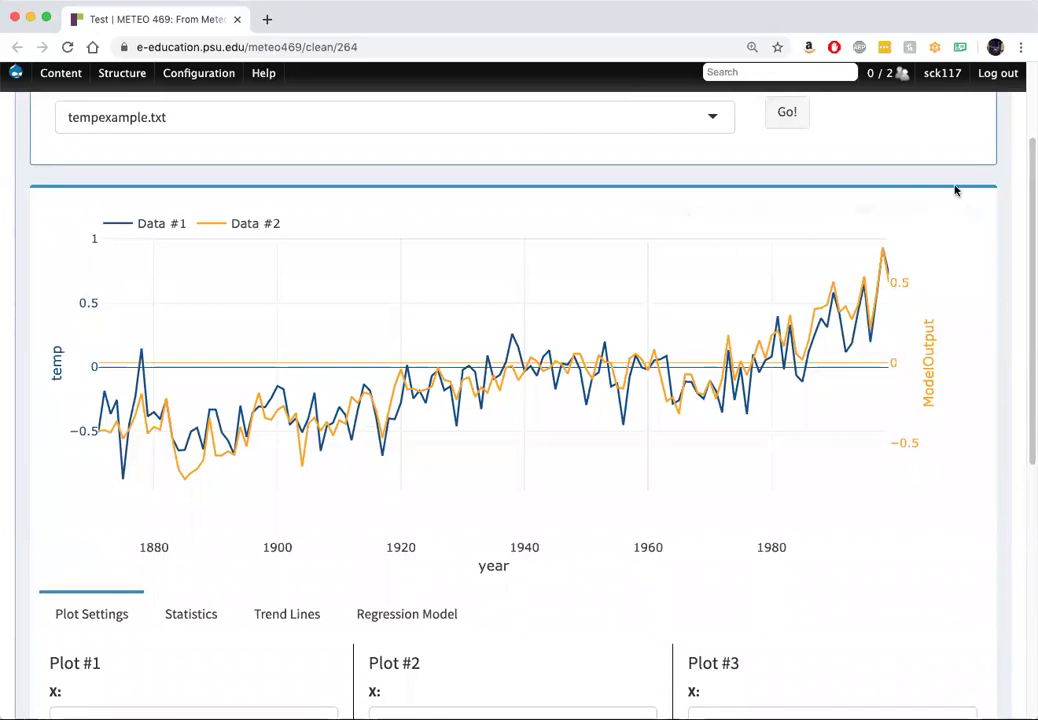
Step: Set the ModelOutput y-axis range to -1 through 1
double_click(896, 243)
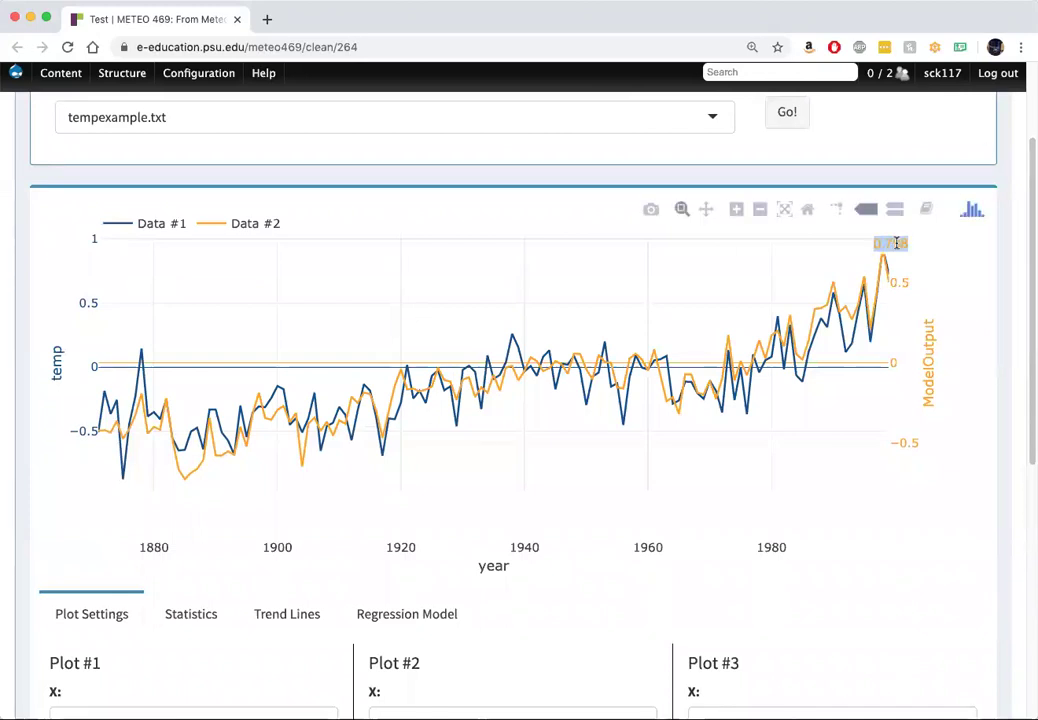
type("1")
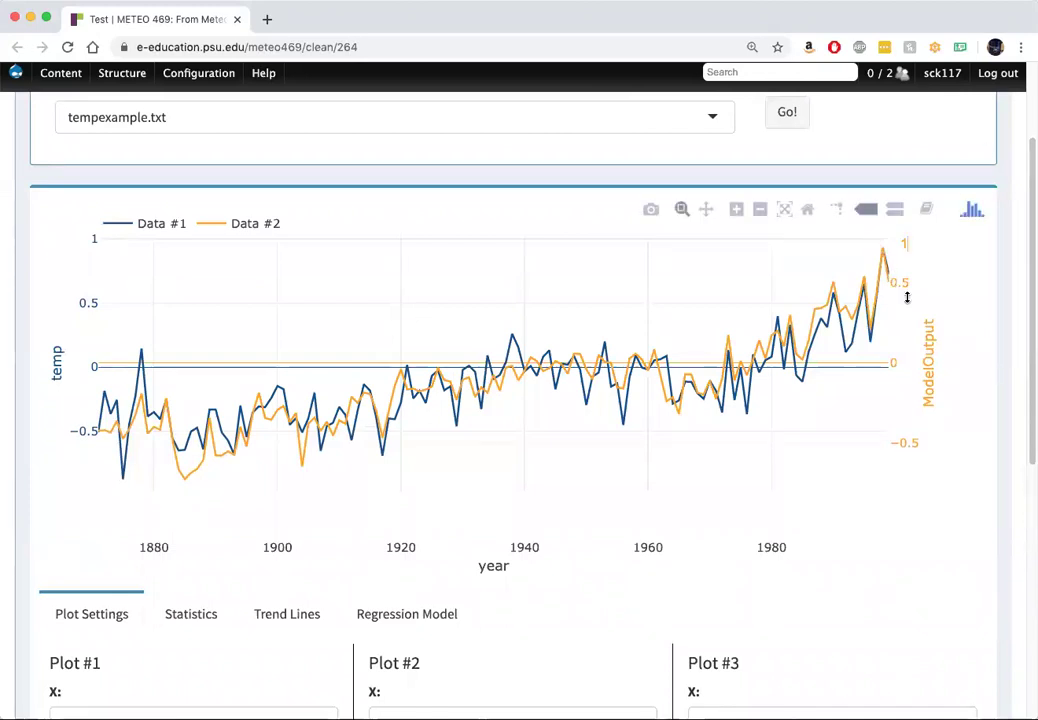
left_click(904, 437)
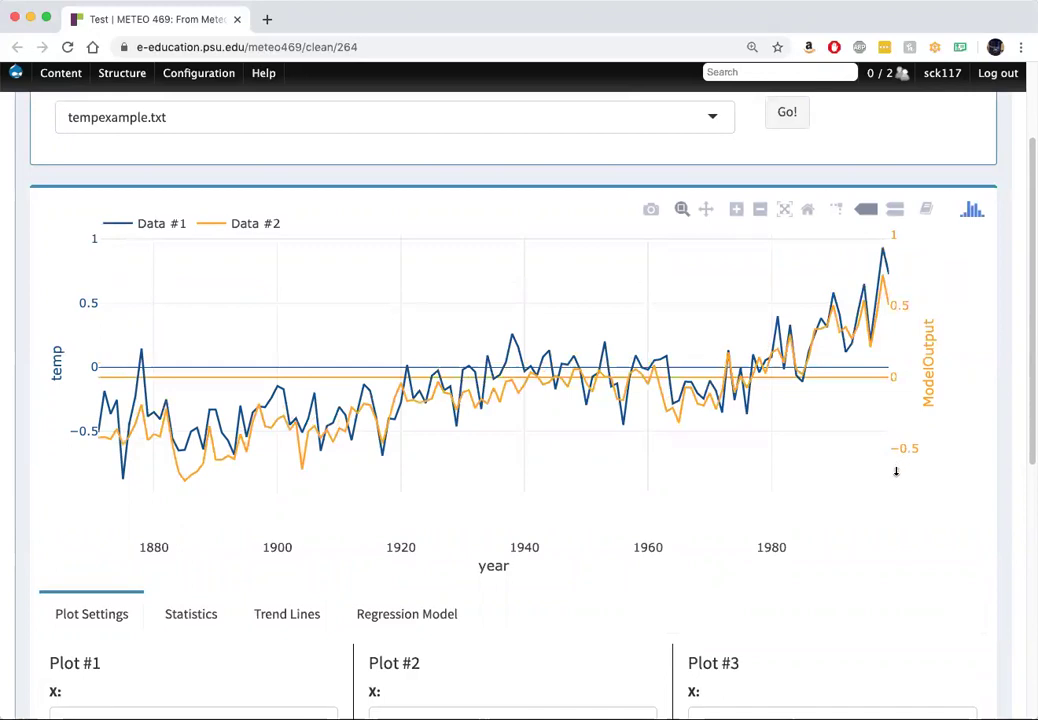
double_click(896, 474)
key("BackSpace")
type("-1")
key("Return")
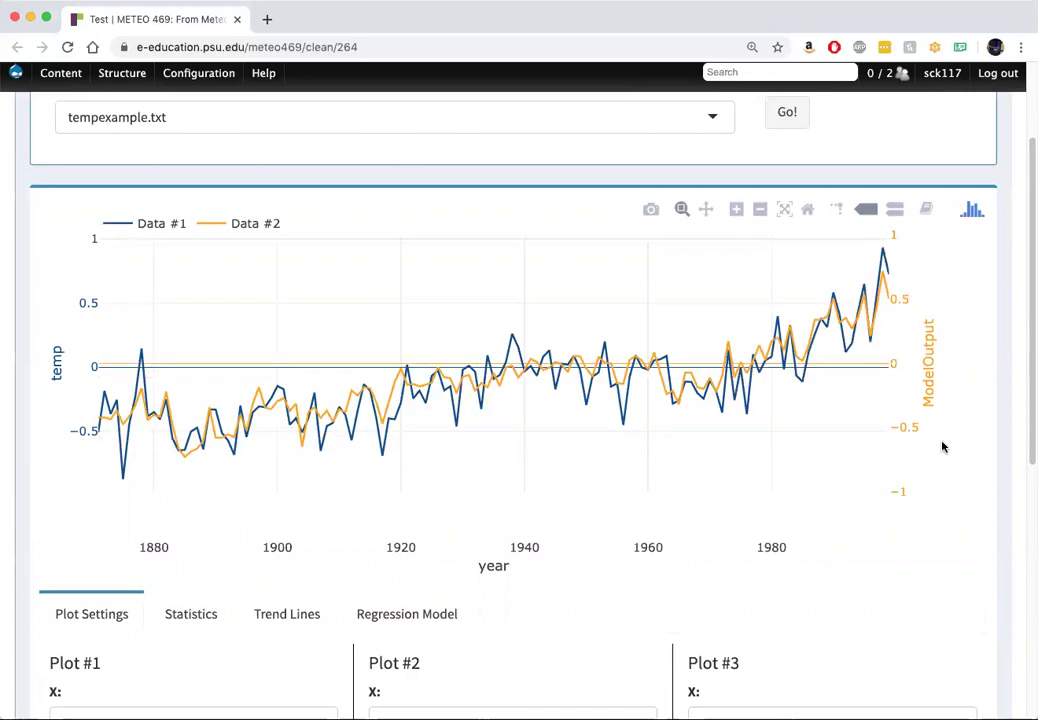
Step: Set the temp y-axis range to -1 through 1
double_click(96, 242)
type("1")
key("Return")
double_click(94, 482)
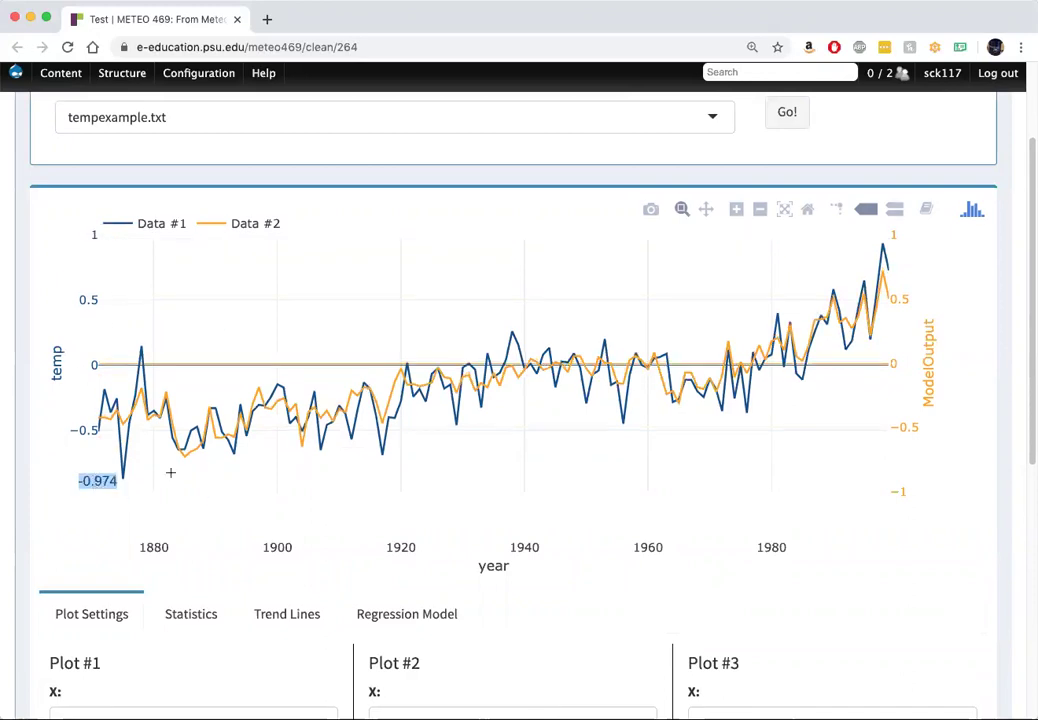
type("-1")
key("Return")
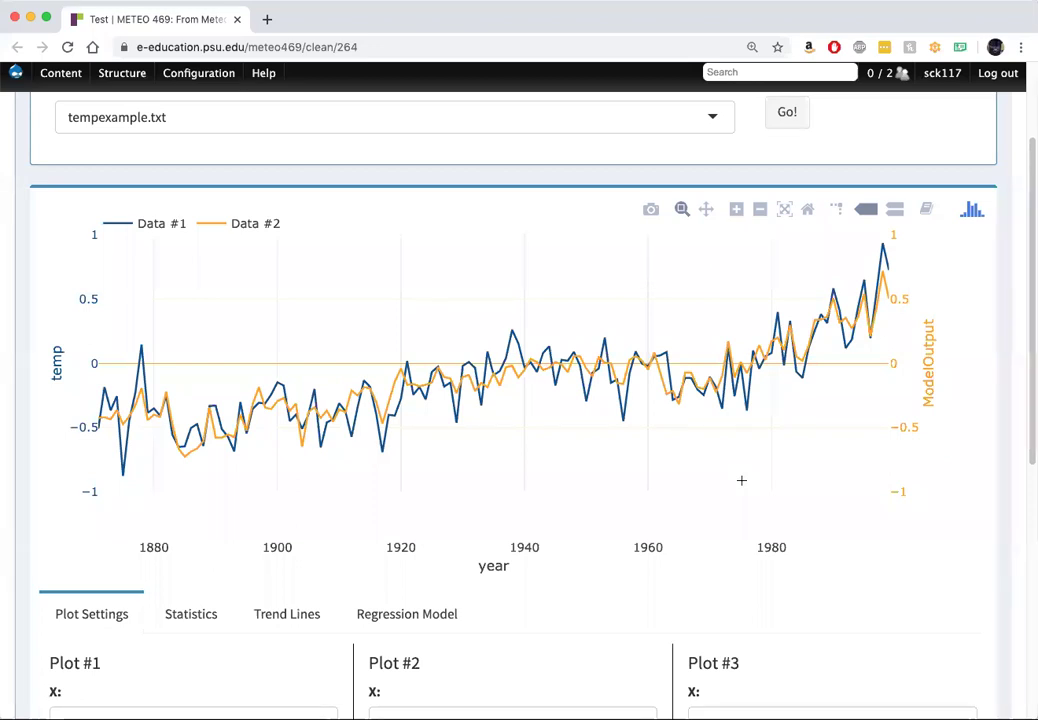
Step: Reopen the regression results and scroll to the R2 of 0.798535 and lag-1 value 0.071331
left_click(408, 612)
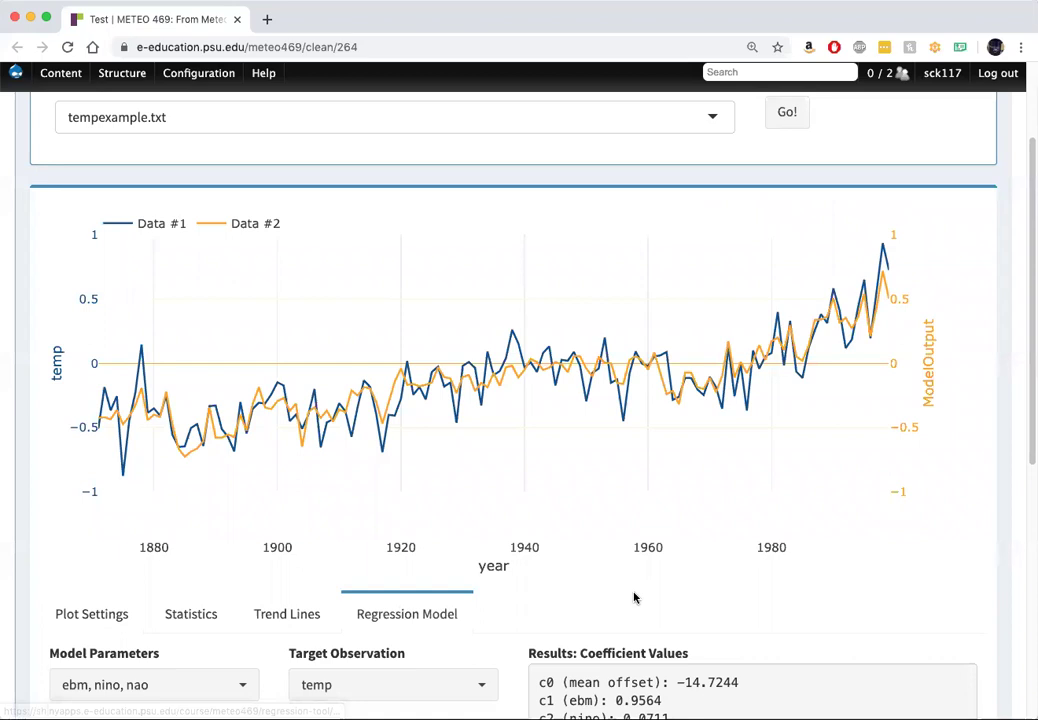
scroll(635, 597, "down", 3)
scroll(635, 597, "down", 2)
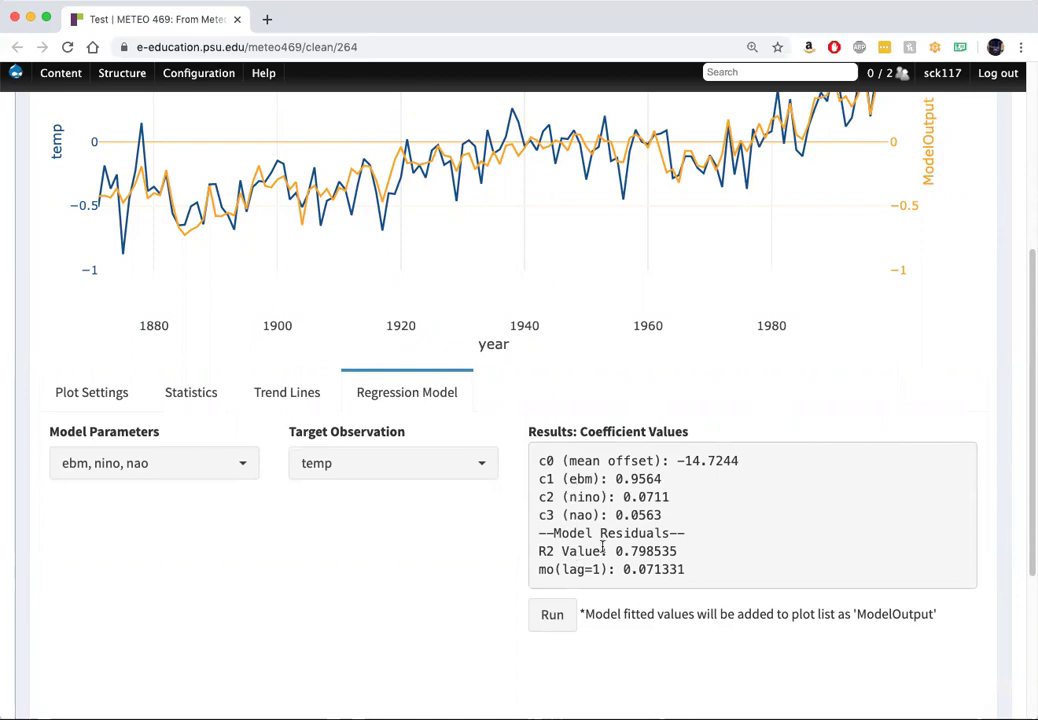
Step: Remove Plot #2 by setting its X variable to none
left_click(76, 396)
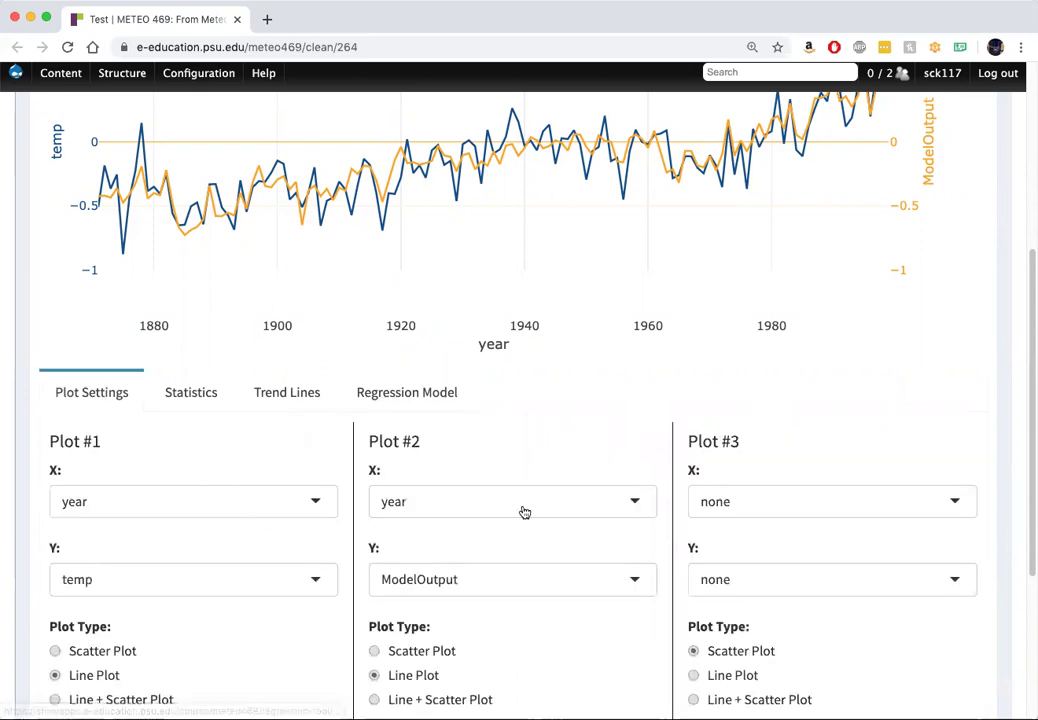
left_click(437, 505)
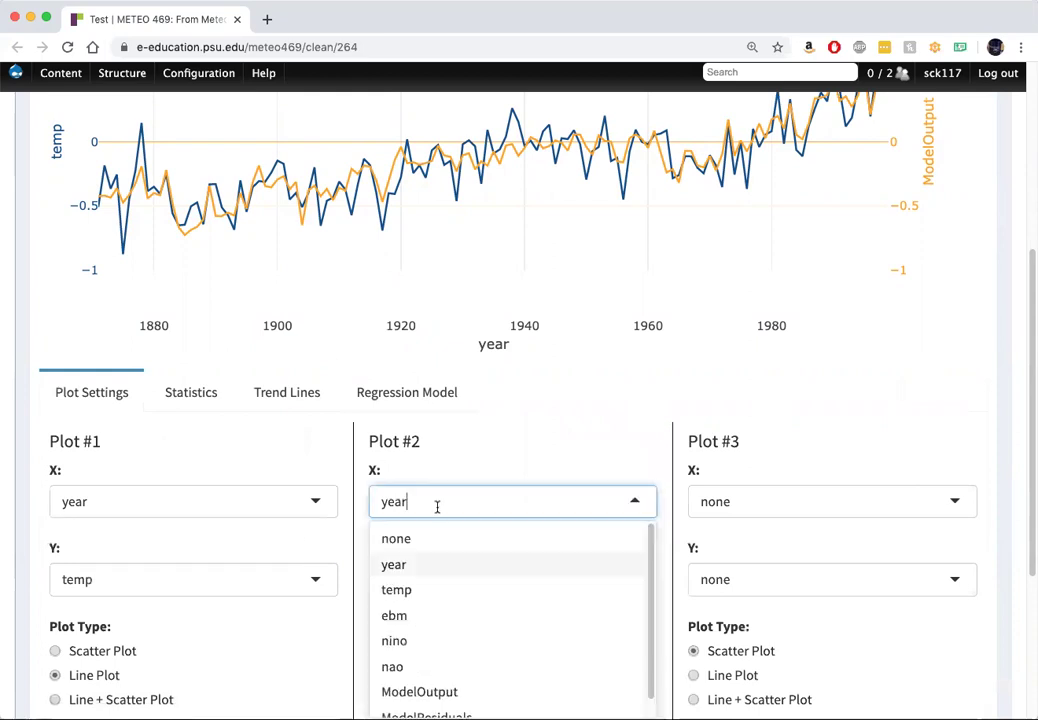
left_click(426, 540)
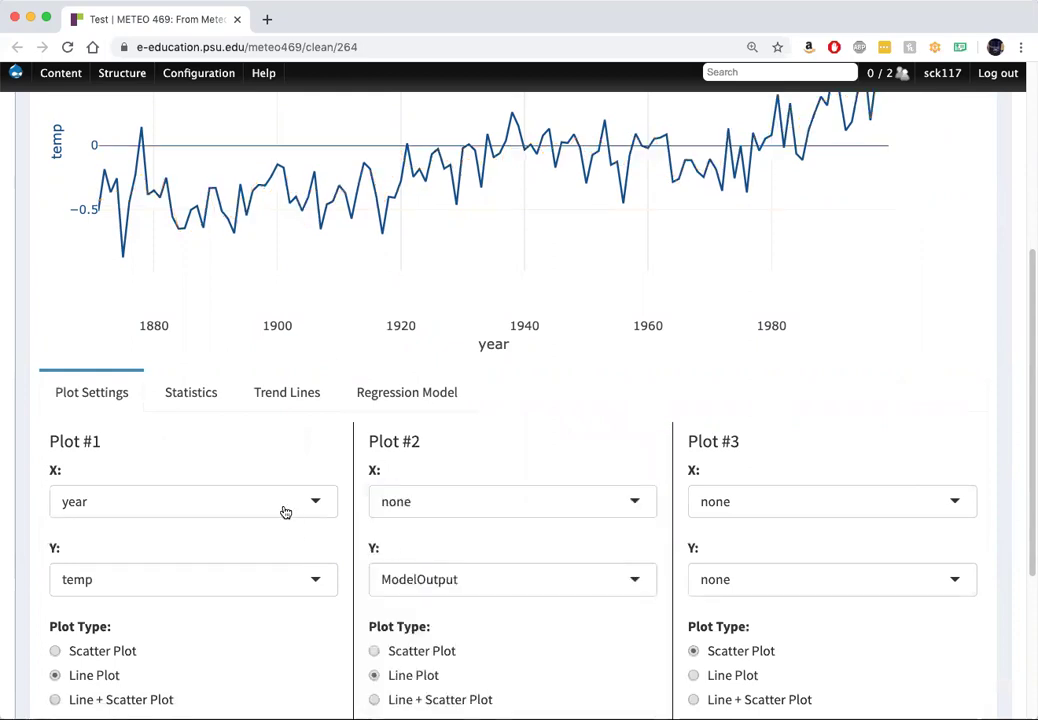
Step: Change Plot #1's Y variable to ModelResiduals, plotted against year
left_click(304, 589)
scroll(227, 646, "down", 5)
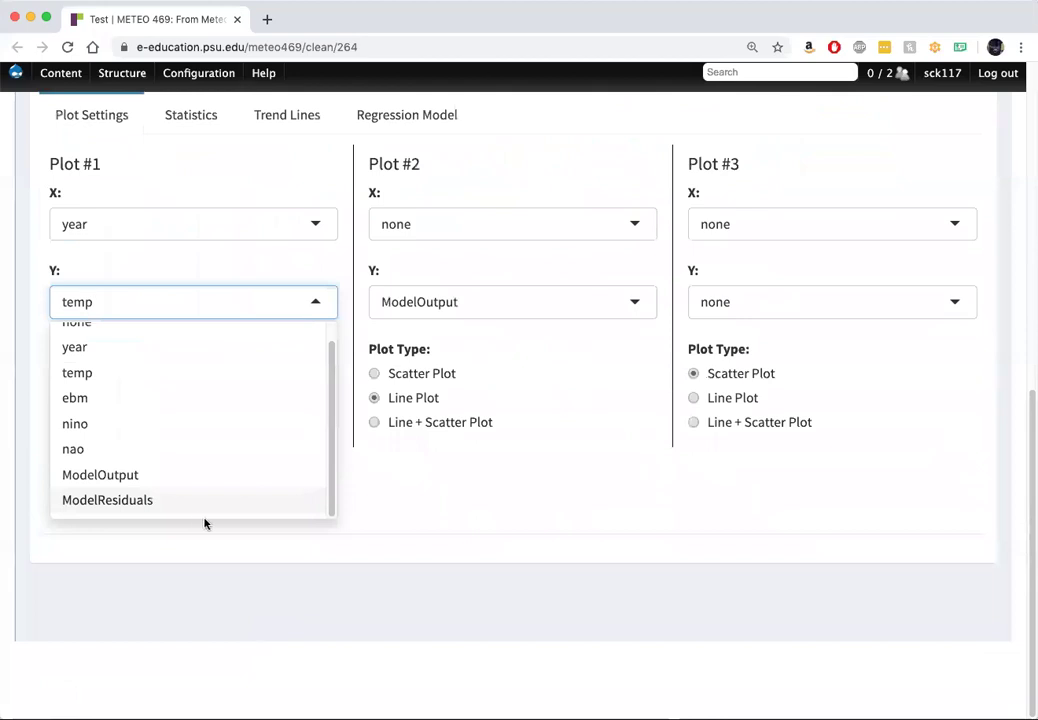
left_click(185, 509)
scroll(236, 393, "up", 5)
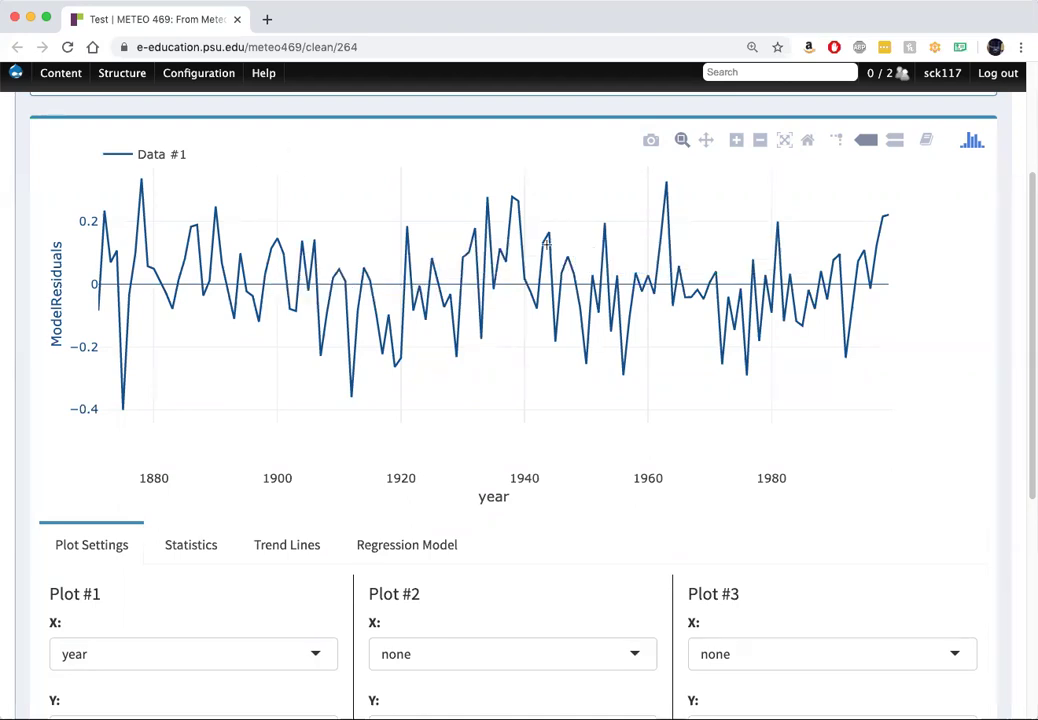
mouse_move(575, 260)
left_click(108, 180)
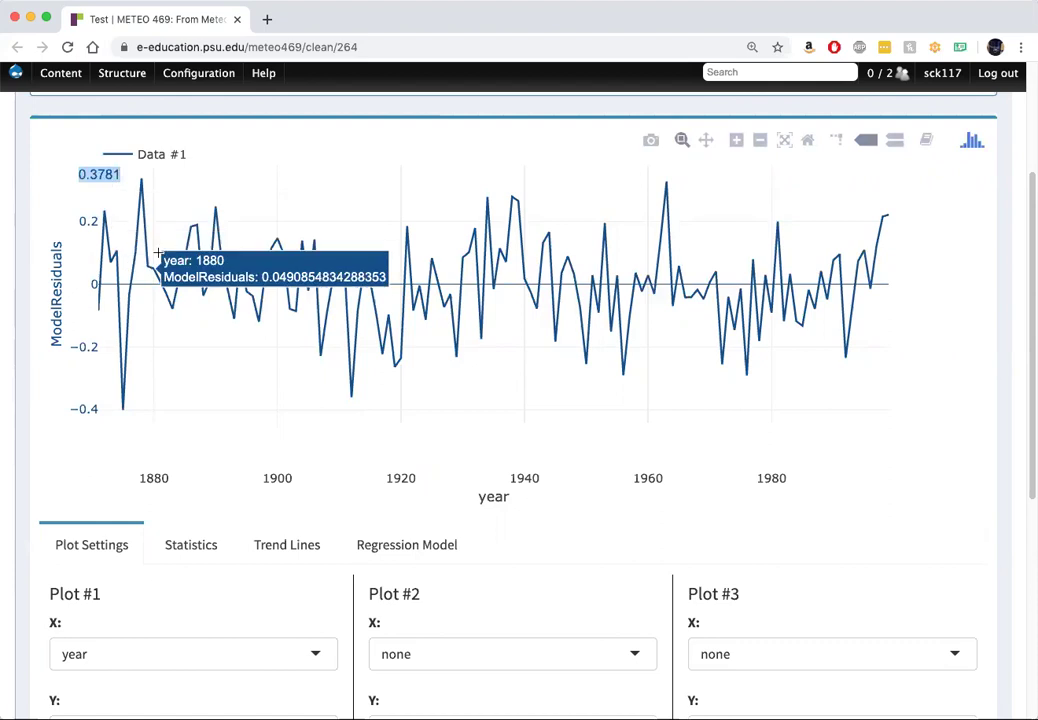